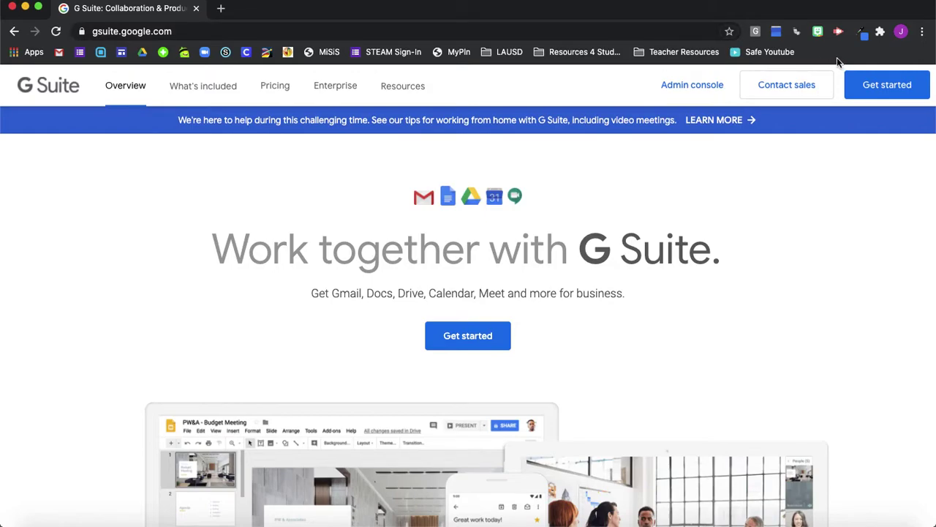
Bookmark the G Suite page in the Bookmarks Bar folder, and add a bookmark for a newly opened blank tab
click(730, 31)
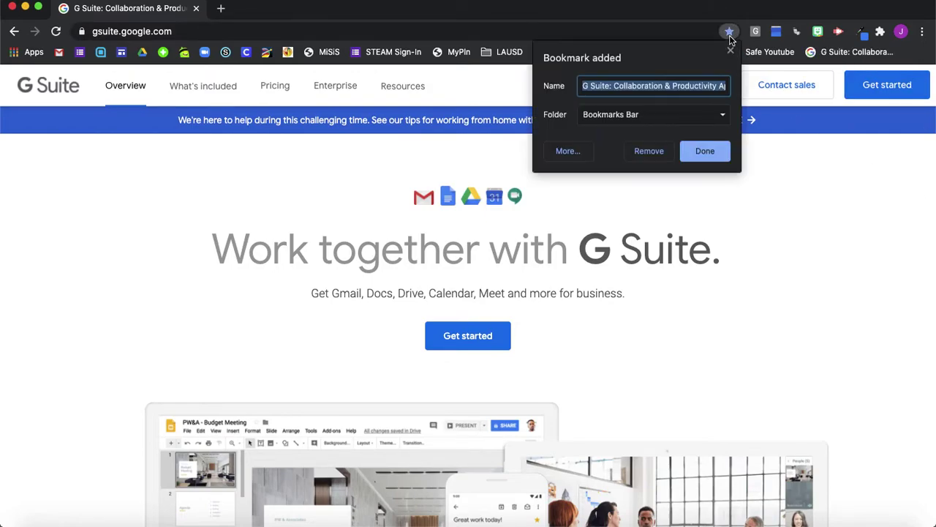
click(718, 151)
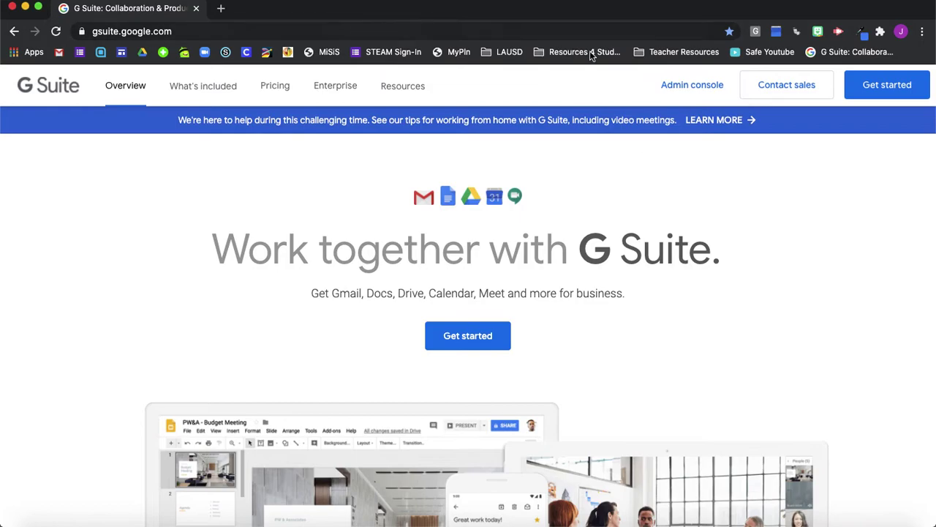
click(220, 8)
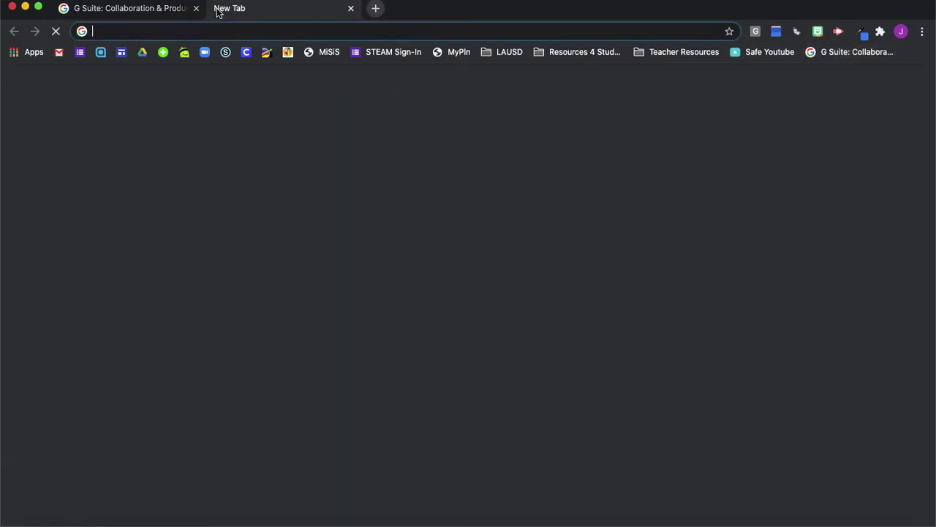
click(729, 32)
click(712, 150)
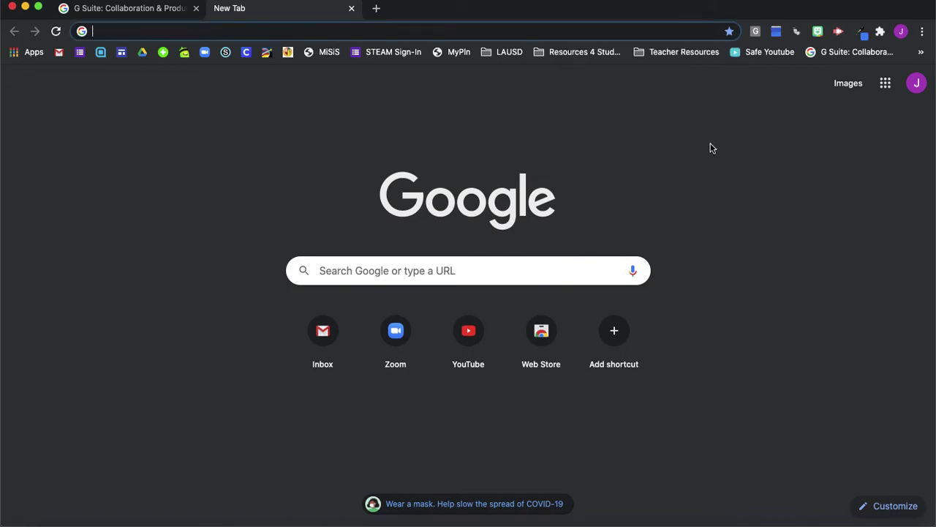
View the hidden overflow bookmarks at the end of the bookmarks bar, and close the blank tab
click(919, 53)
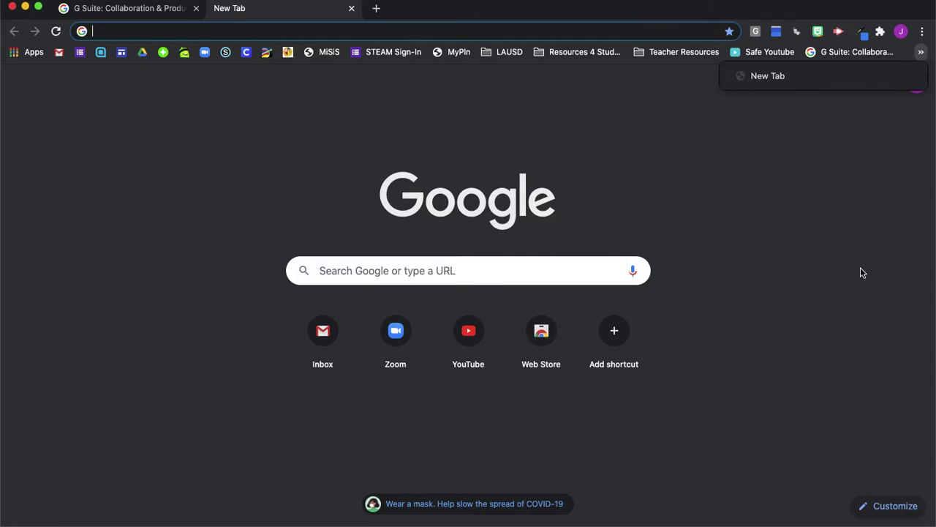
click(921, 52)
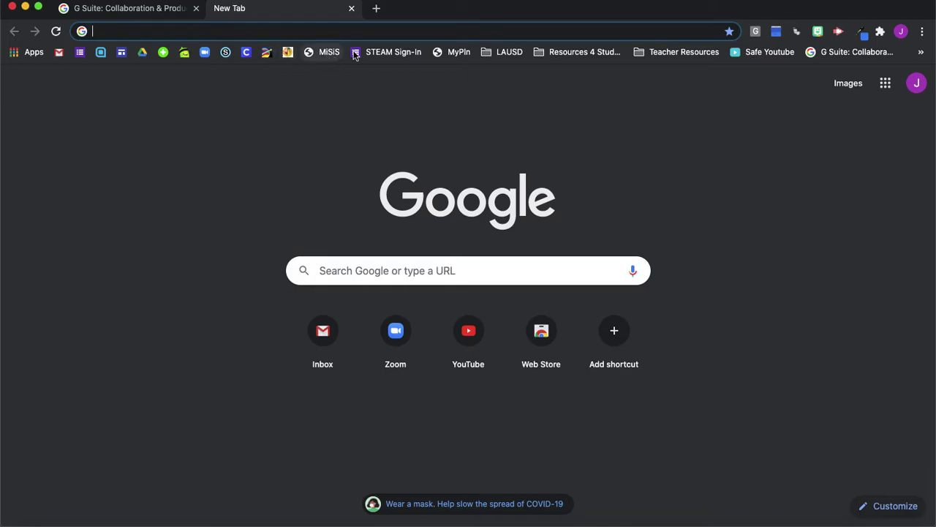
click(350, 10)
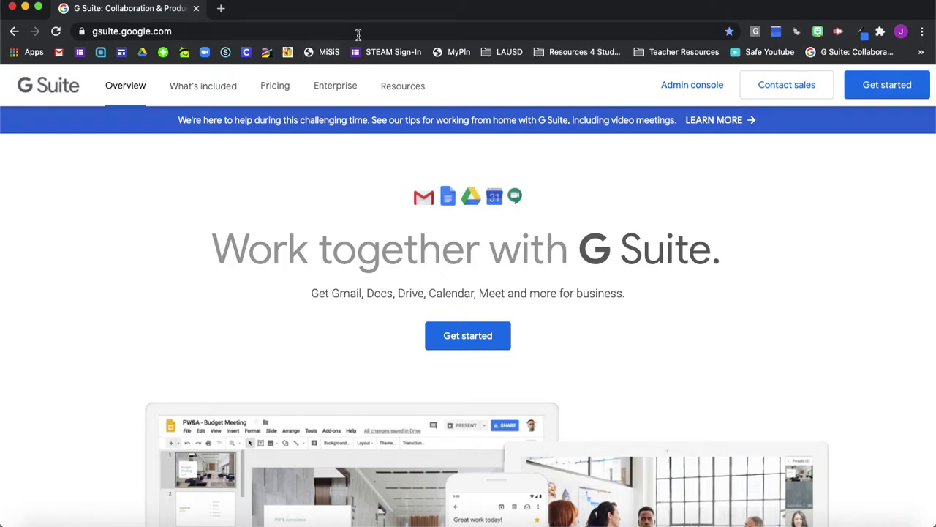
Open the Benchmark Universe site from its unnamed bookmark, and name that bookmark "Benchmark Universe"
click(507, 52)
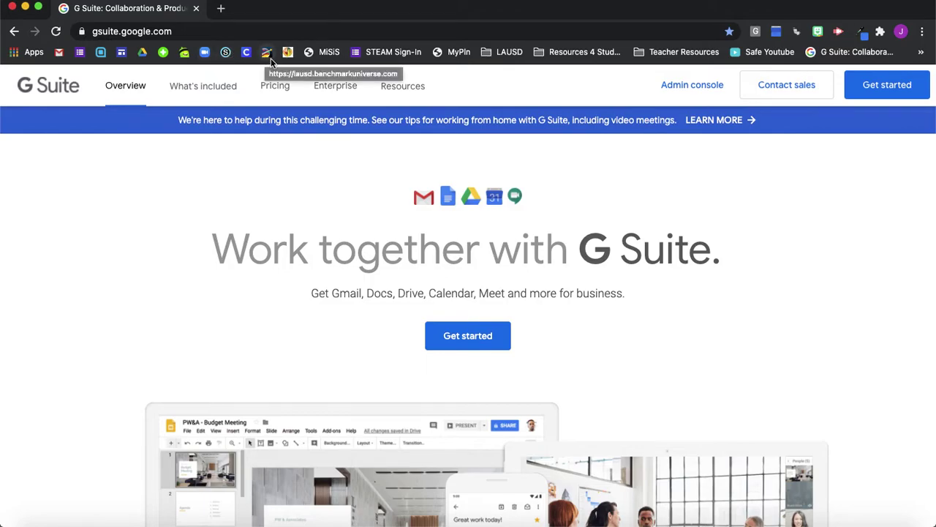
right_click(267, 58)
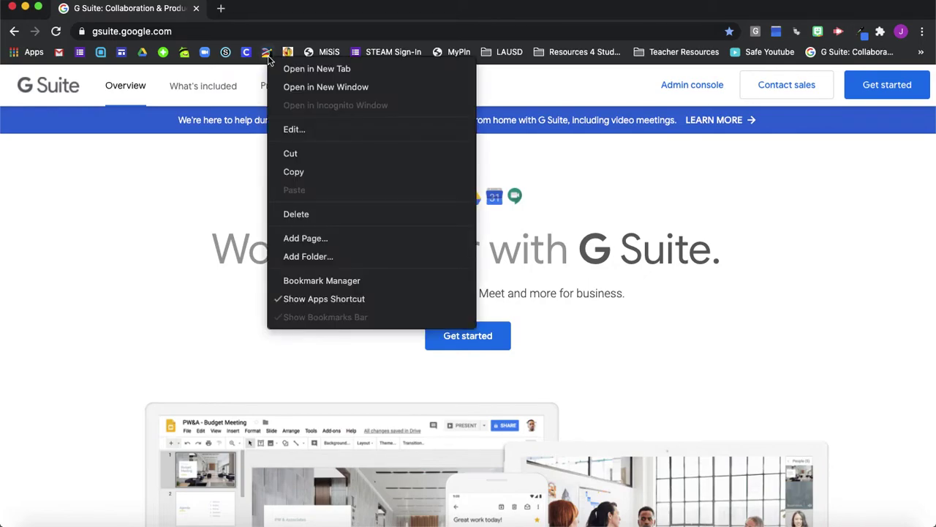
click(268, 52)
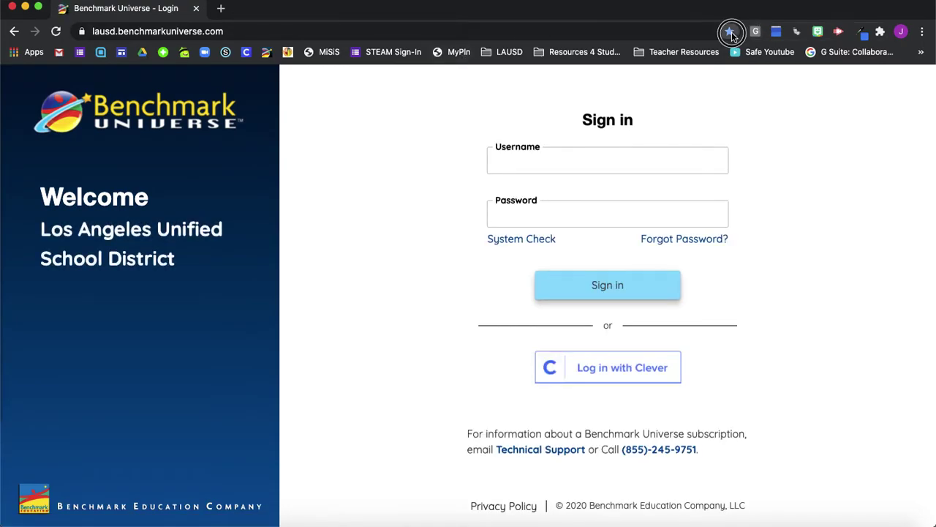
click(730, 33)
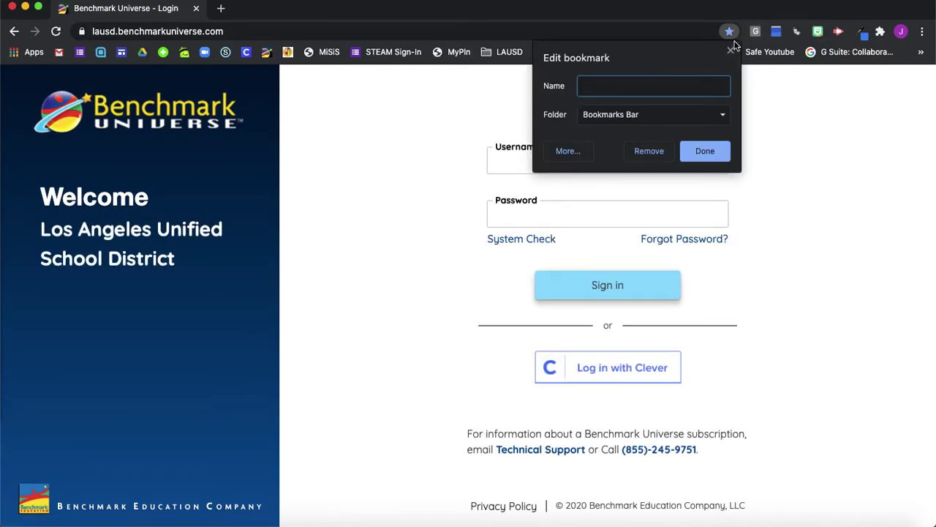
text(Benchmark Universe)
click(698, 158)
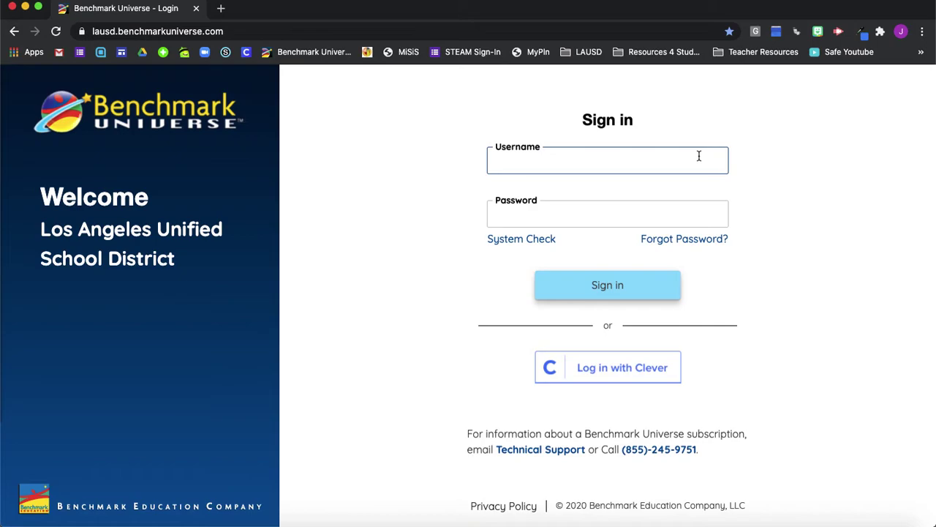
click(729, 31)
drag(683, 86, 574, 88)
click(813, 224)
Edit the Benchmark Universe bookmark on the bookmarks bar to clear its name, and save it
right_click(315, 57)
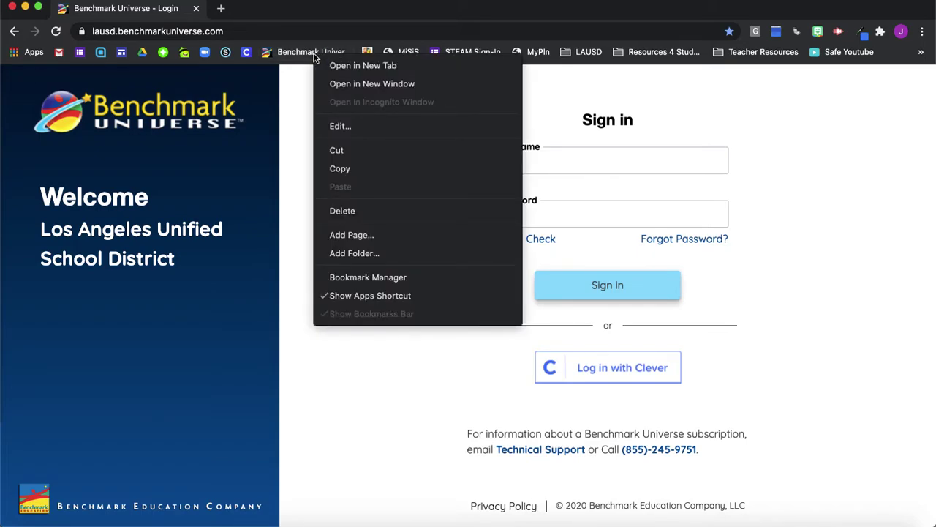
click(386, 124)
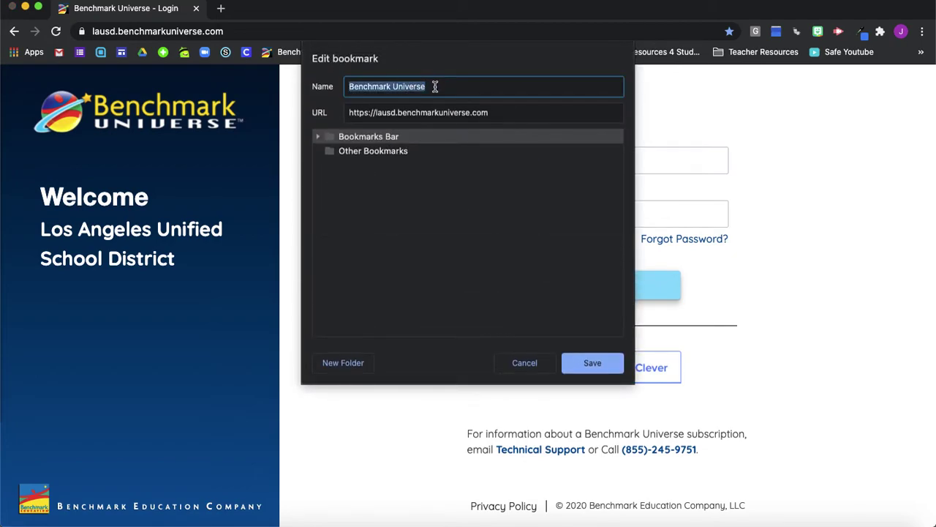
key(BackSpace)
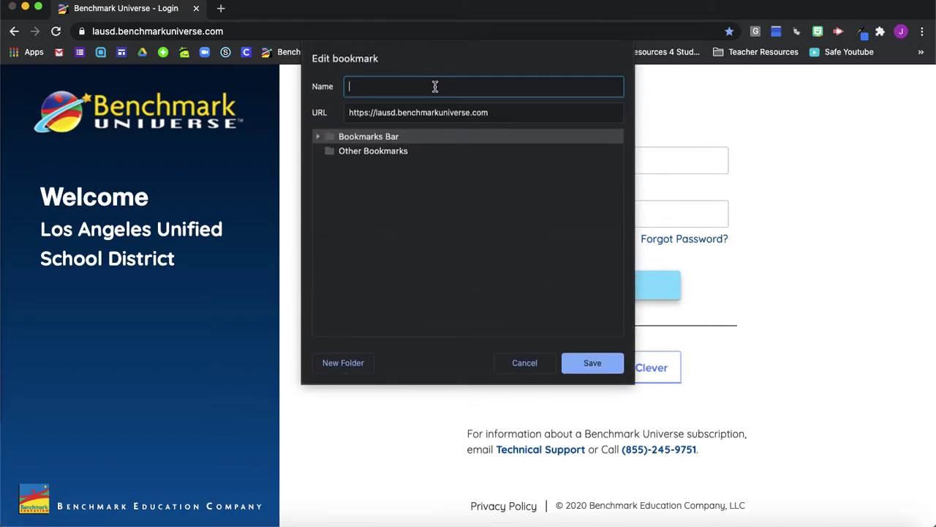
click(585, 361)
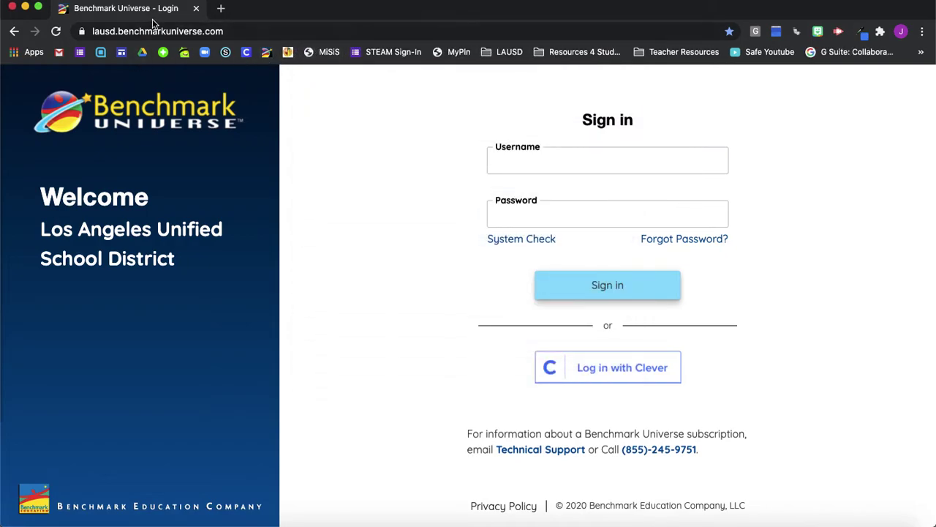
Return to the G Suite page, and look through the Teacher Resources bookmark folder and its VAPA subfolder
click(14, 30)
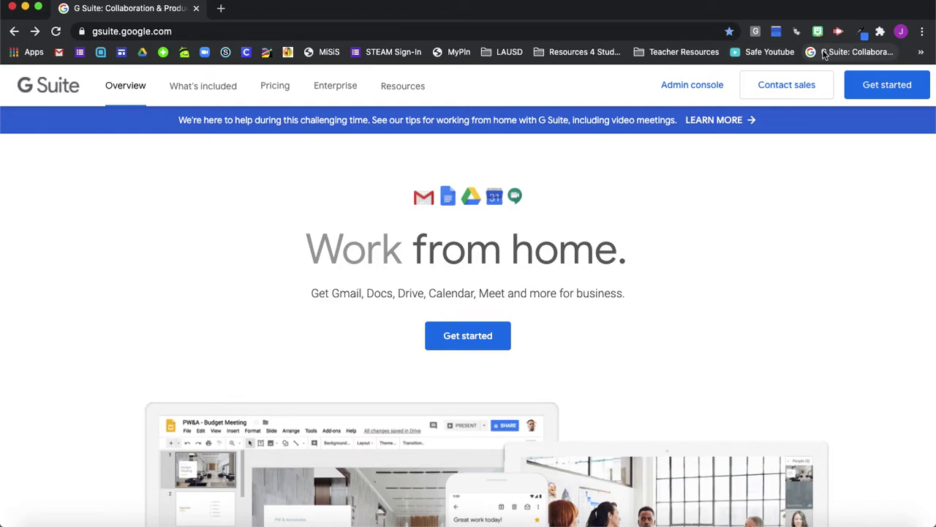
click(921, 52)
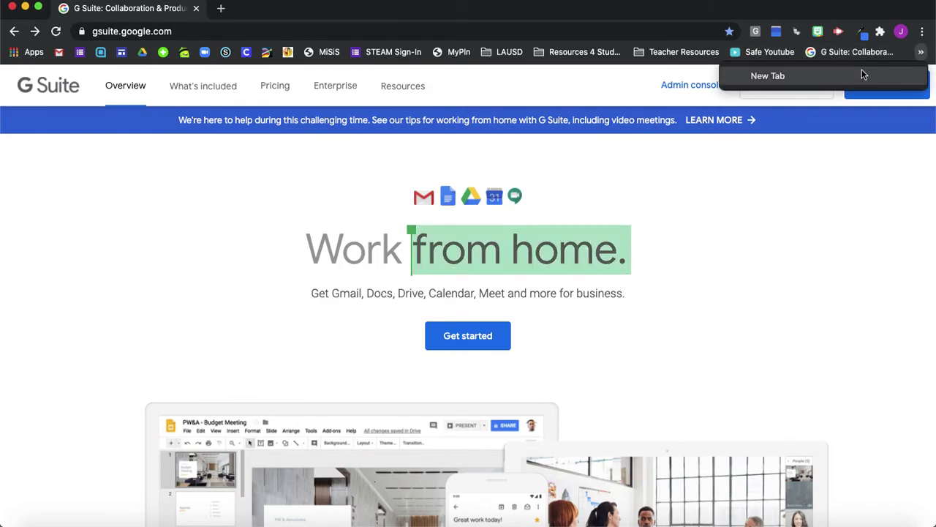
click(899, 64)
click(573, 52)
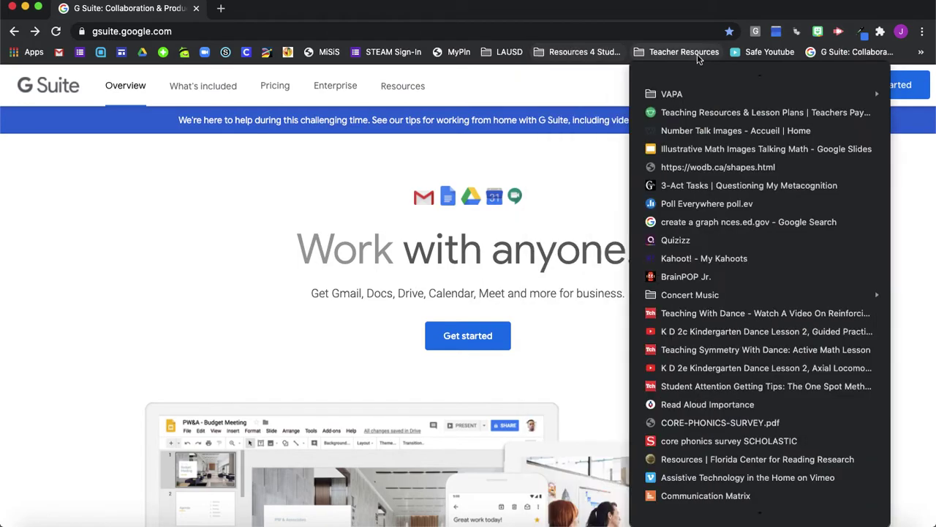
mouse_move(665, 55)
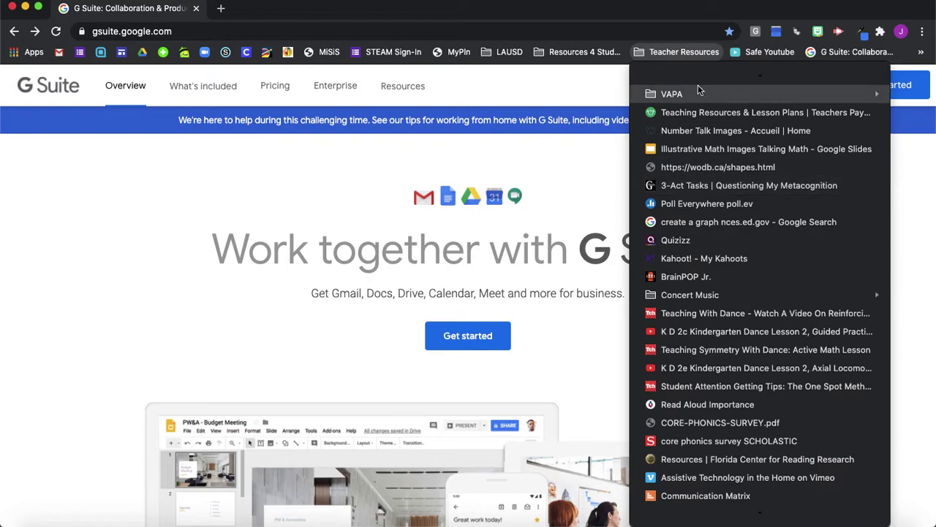
mouse_move(702, 94)
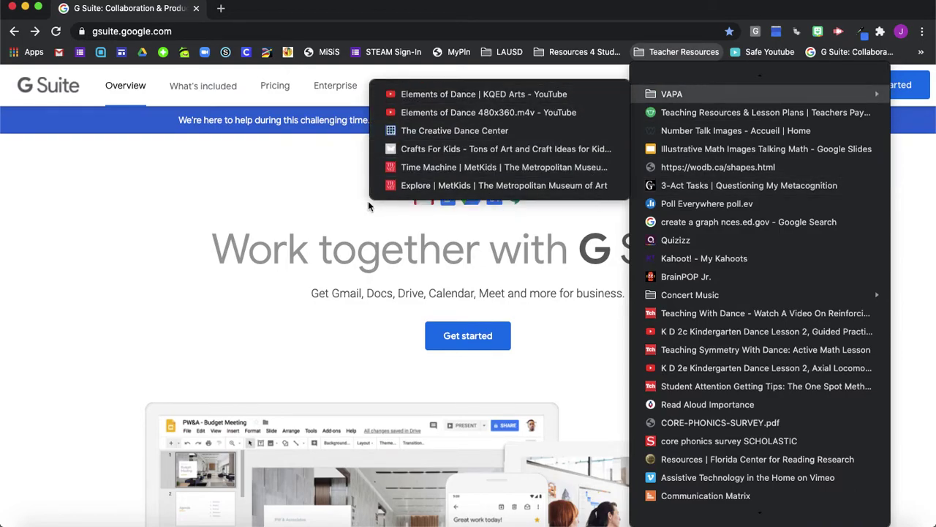
click(307, 180)
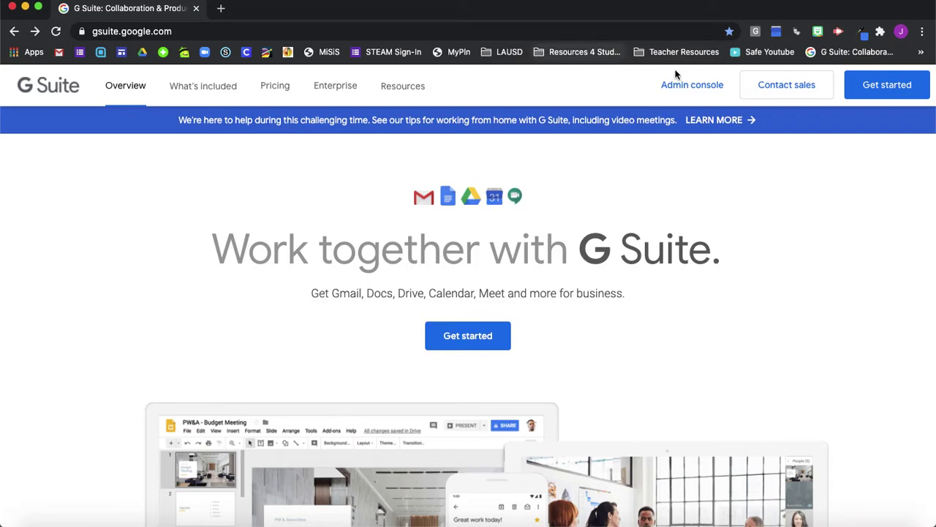
Add a folder named "EXAMPLE FOLDER" to the Bookmarks Bar, and check its contents among the overflow bookmarks
right_click(912, 59)
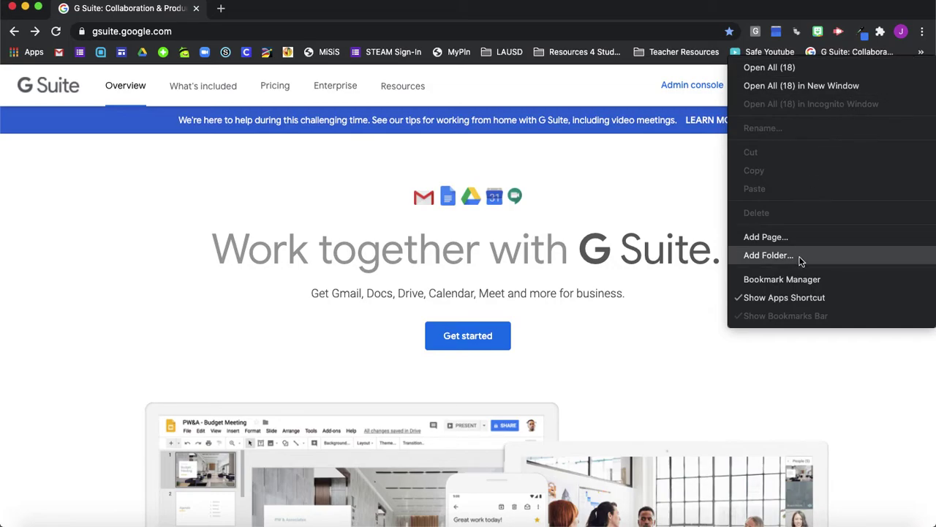
click(766, 256)
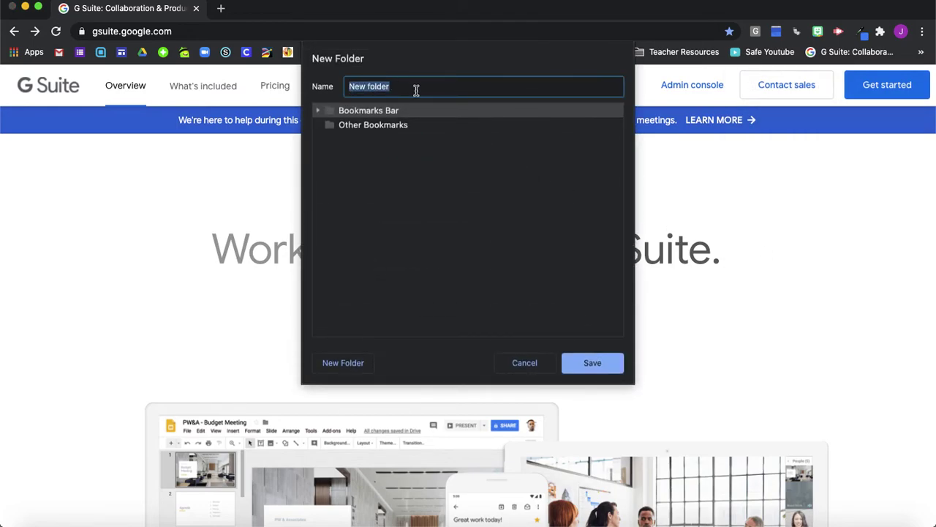
text(E)
text(XAM)
key(BackSpace)
text(AMPLE FOLDER)
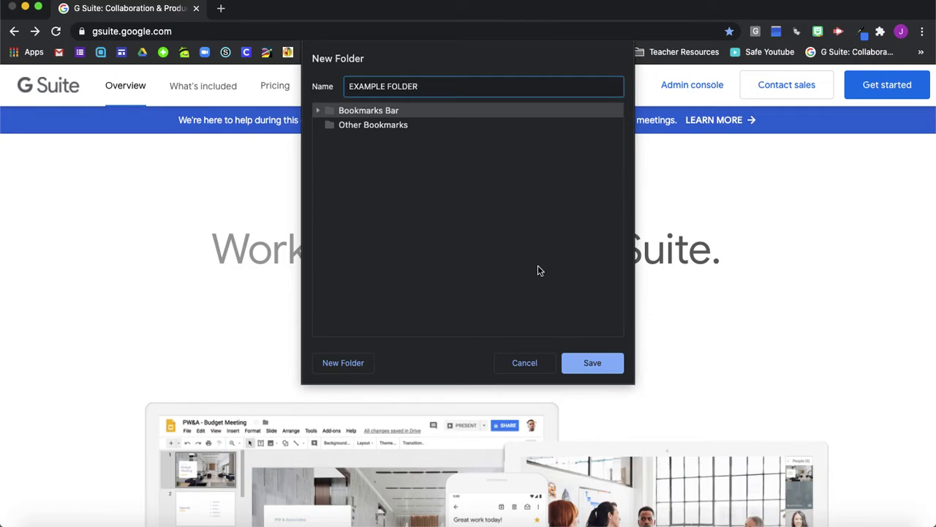
click(584, 366)
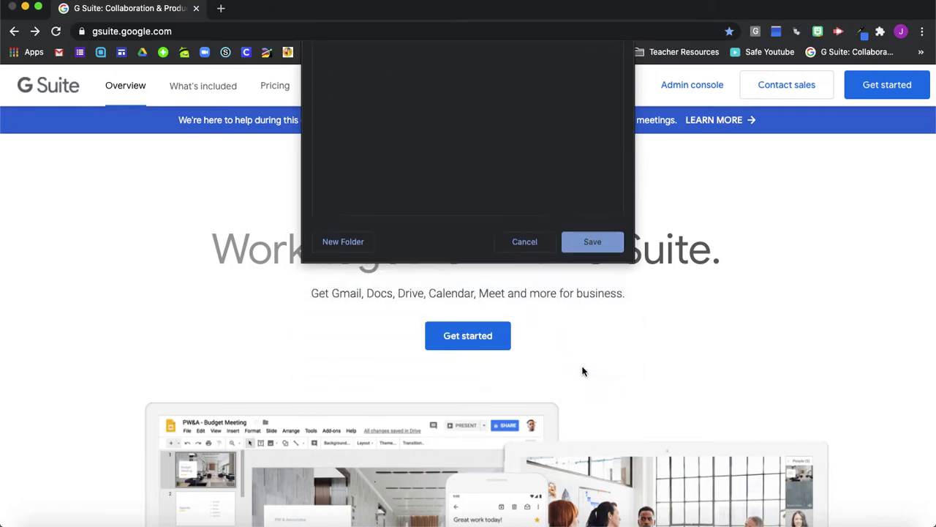
click(921, 52)
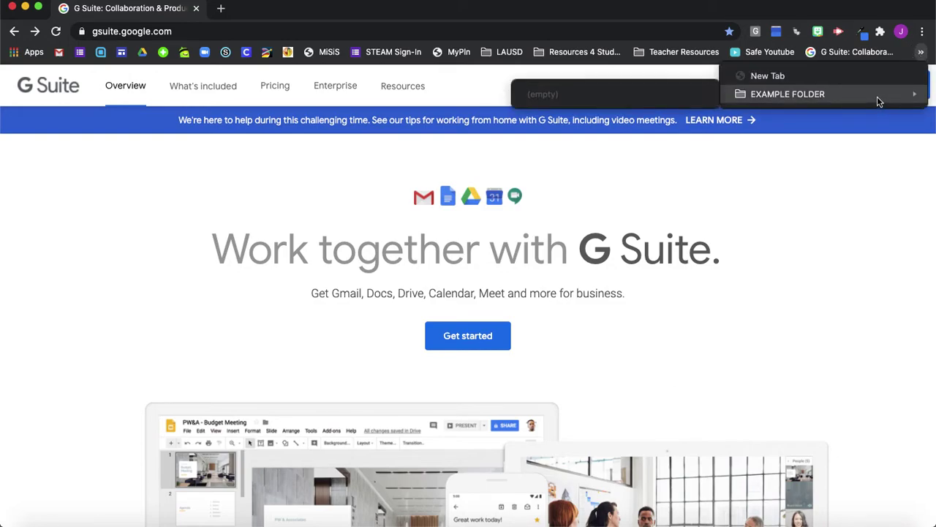
click(781, 100)
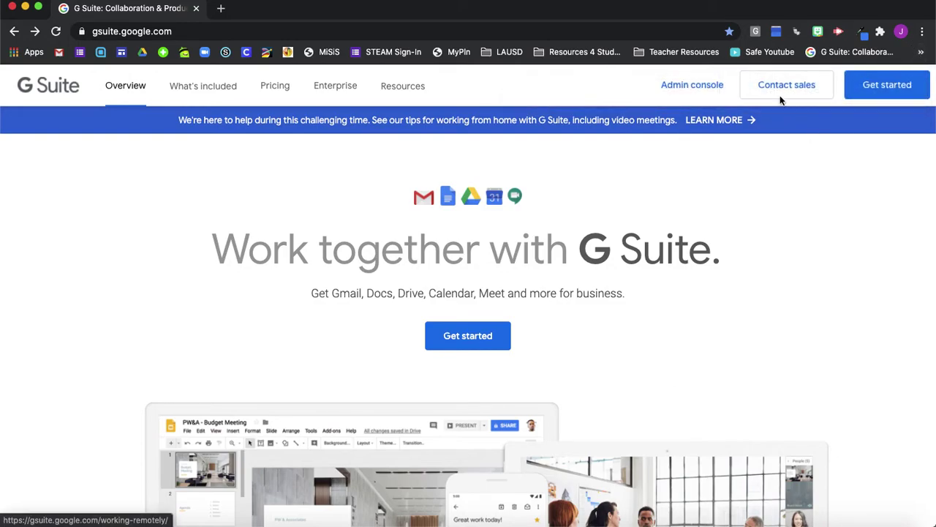
Add another folder with the default name, stored in the Bookmarks Bar rather than Other Bookmarks
right_click(726, 59)
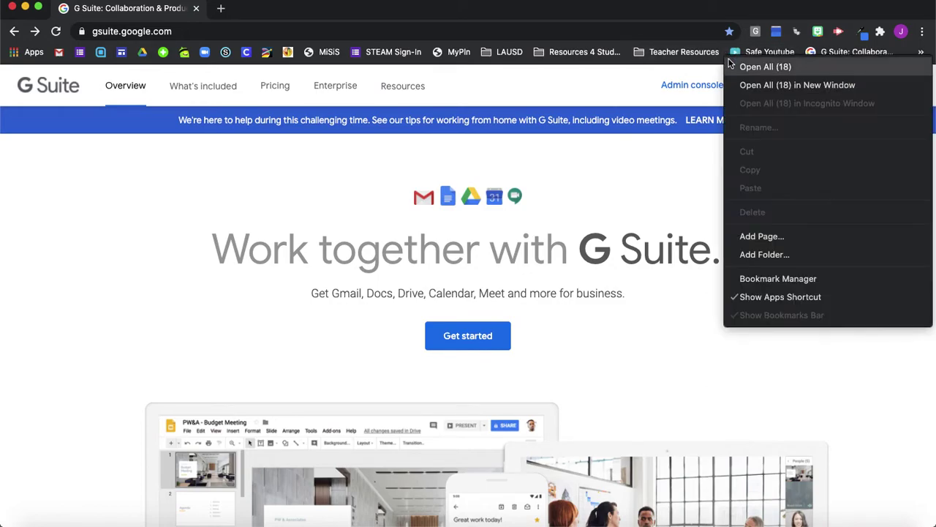
click(774, 257)
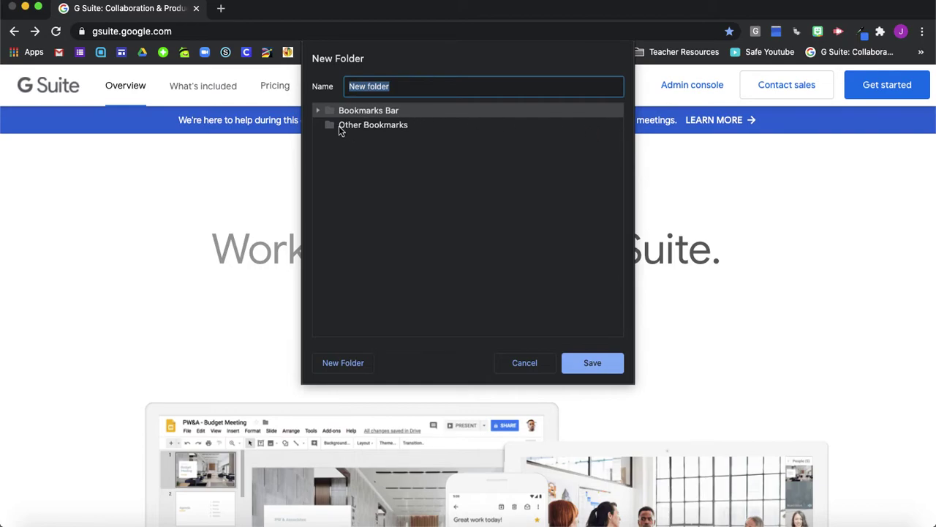
click(364, 127)
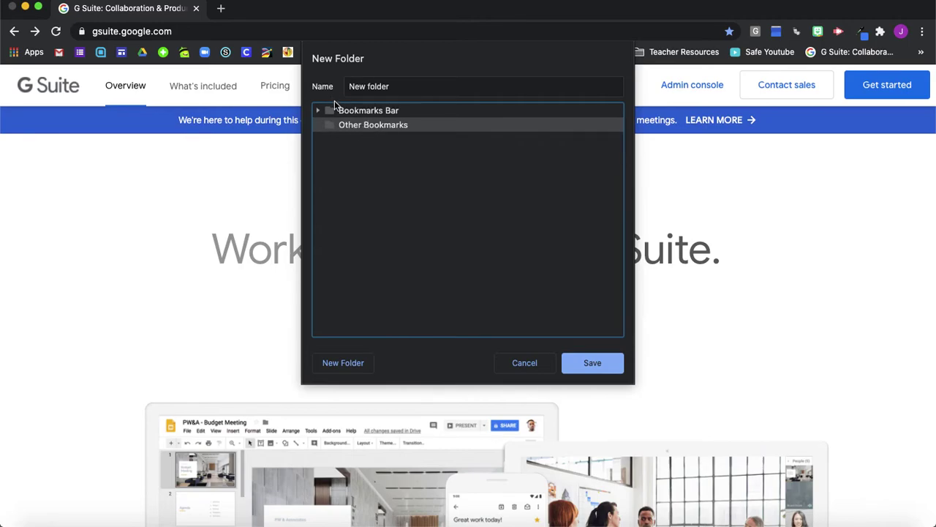
click(350, 112)
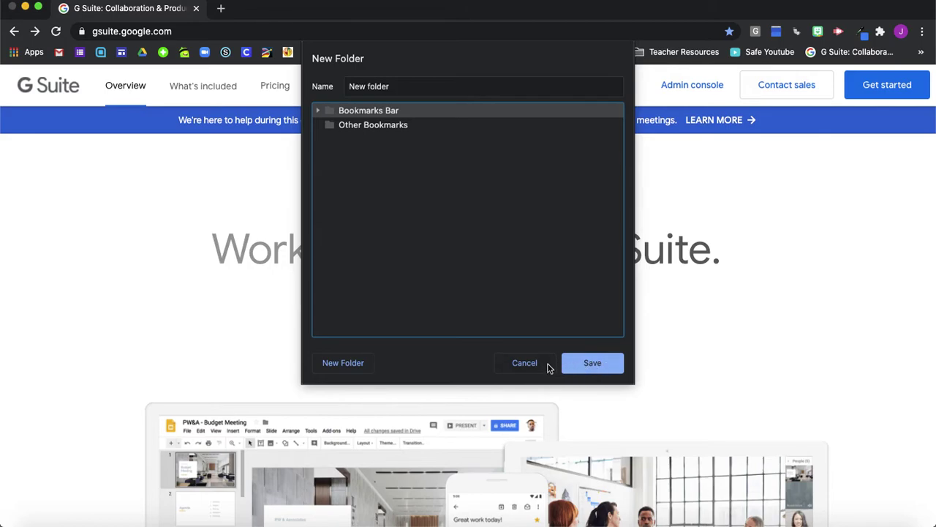
click(585, 365)
Delete the empty "New folder" from the overflow bookmarks
click(922, 52)
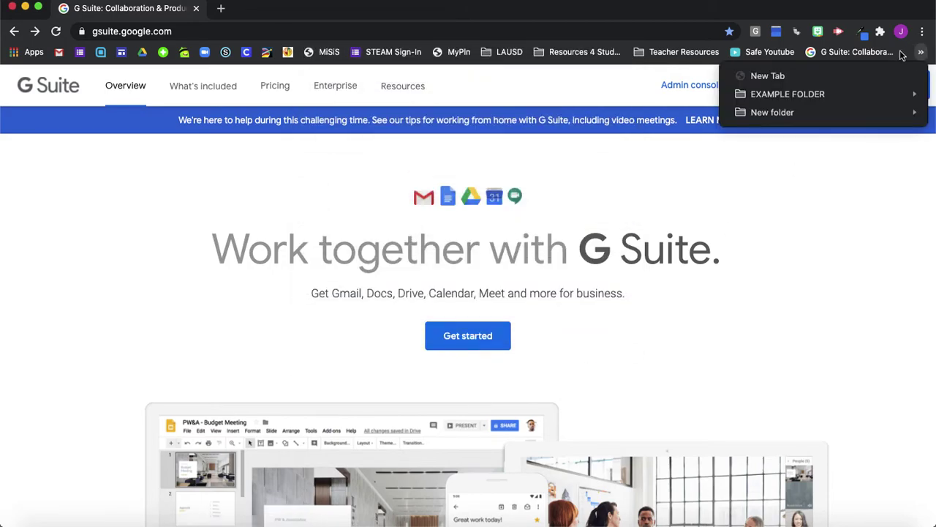
mouse_move(865, 118)
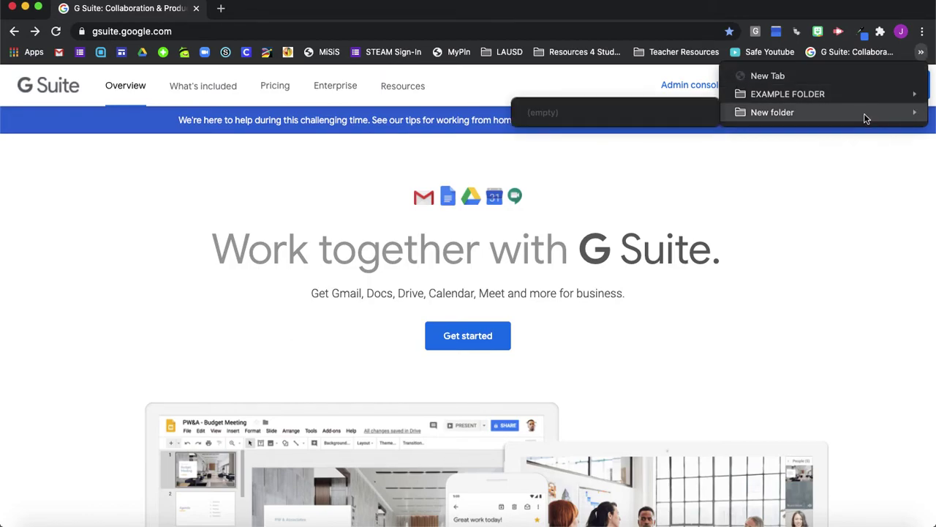
right_click(866, 118)
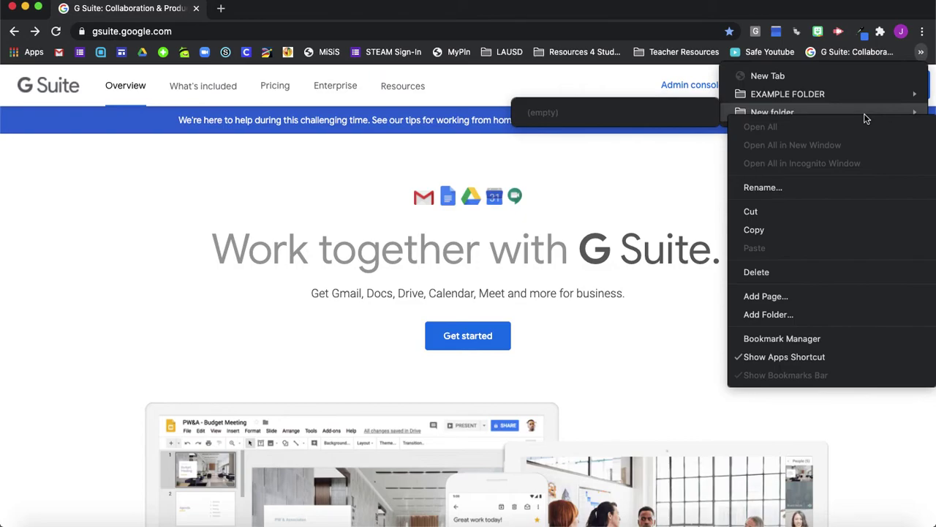
click(815, 270)
Move EXAMPLE FOLDER from the overflow bookmarks to between LAUSD and Resources 4 Students on the bookmarks bar, and delete it there
click(921, 52)
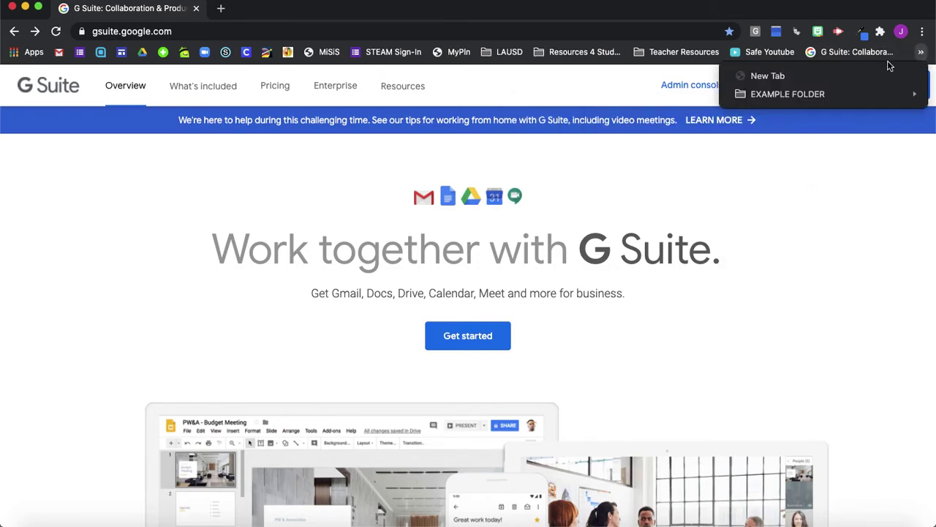
mouse_move(873, 90)
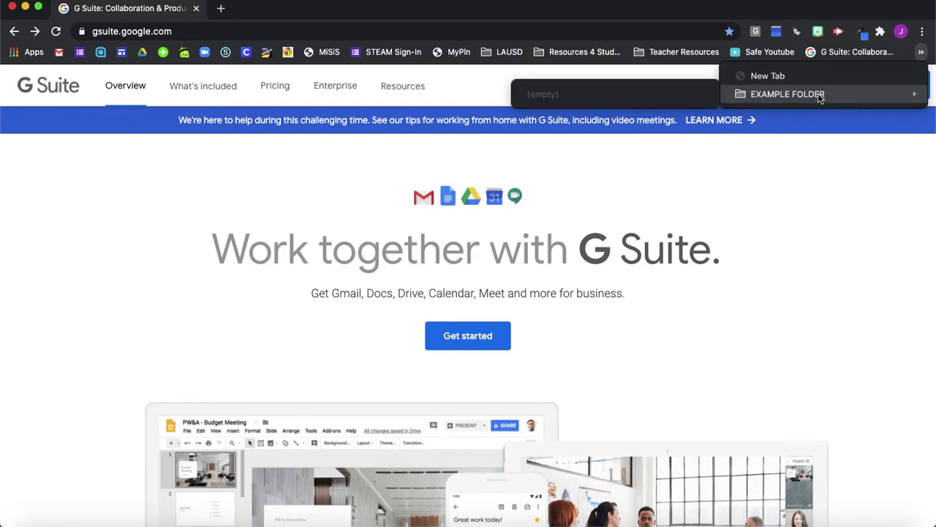
mouse_move(510, 51)
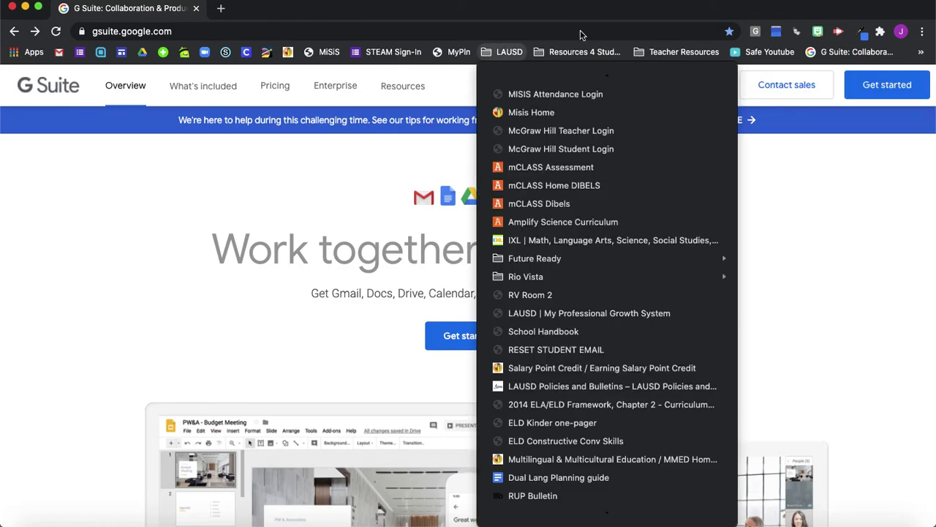
mouse_move(921, 52)
mouse_move(824, 95)
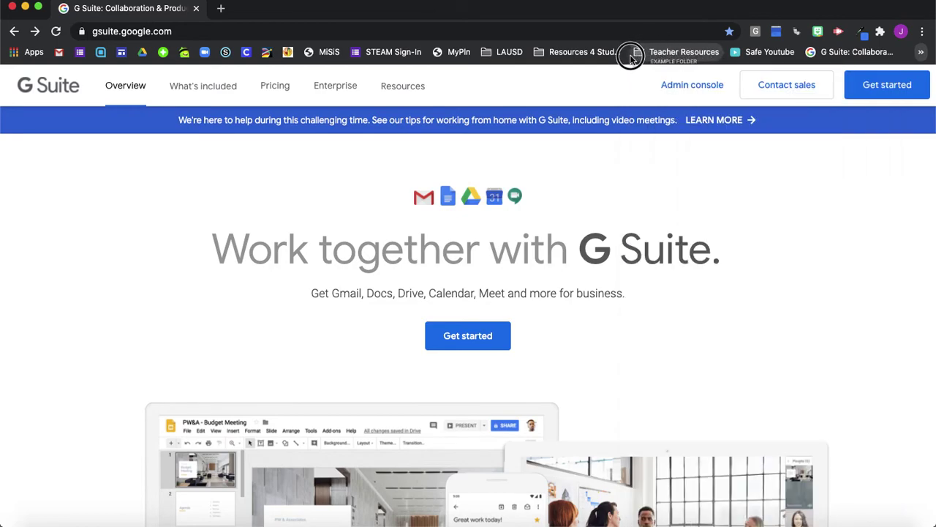
mouse_move(611, 55)
drag(611, 55, 529, 57)
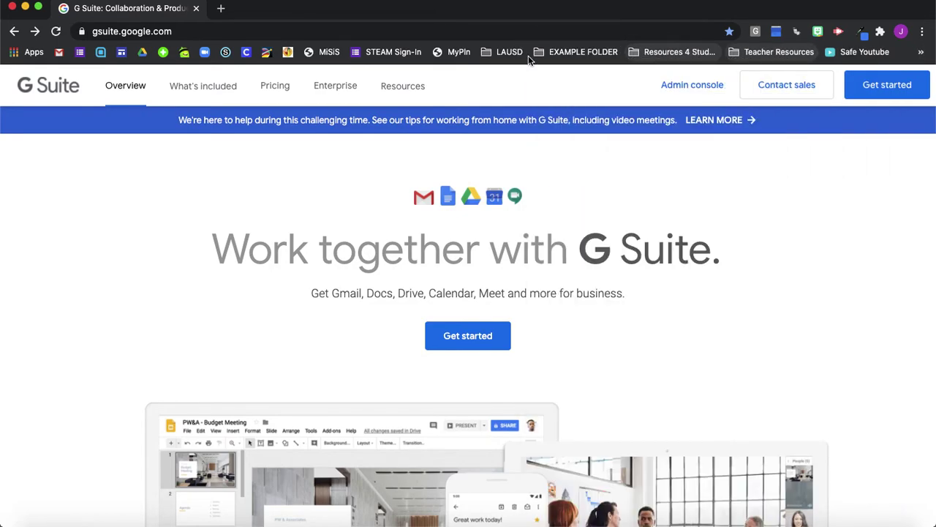
right_click(567, 58)
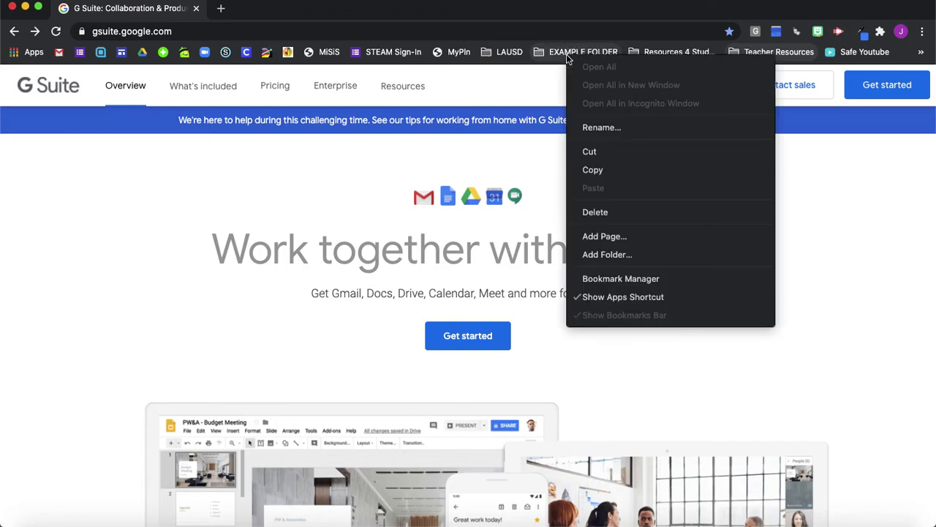
click(613, 213)
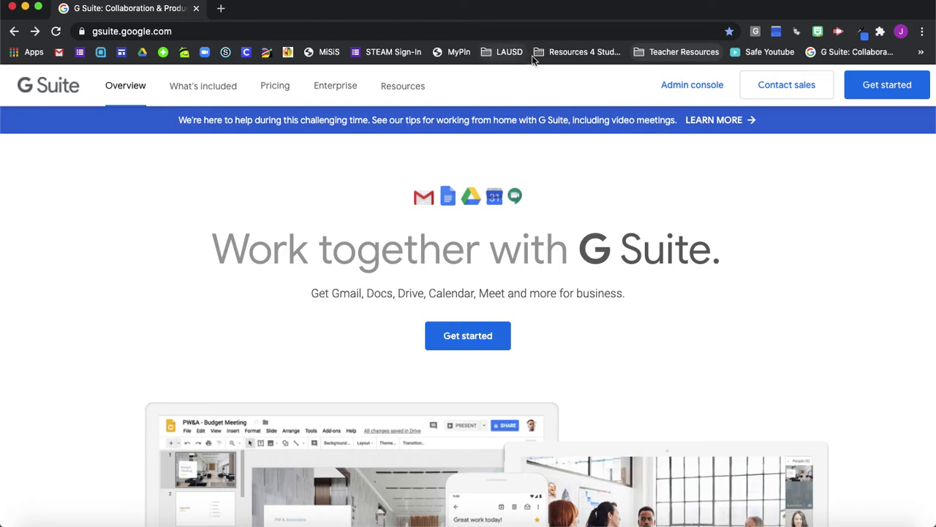
Move the VAPA subfolder out of Teacher Resources onto the bookmarks bar, just before Safe Youtube, and look at its bookmarks
click(677, 53)
mouse_move(670, 91)
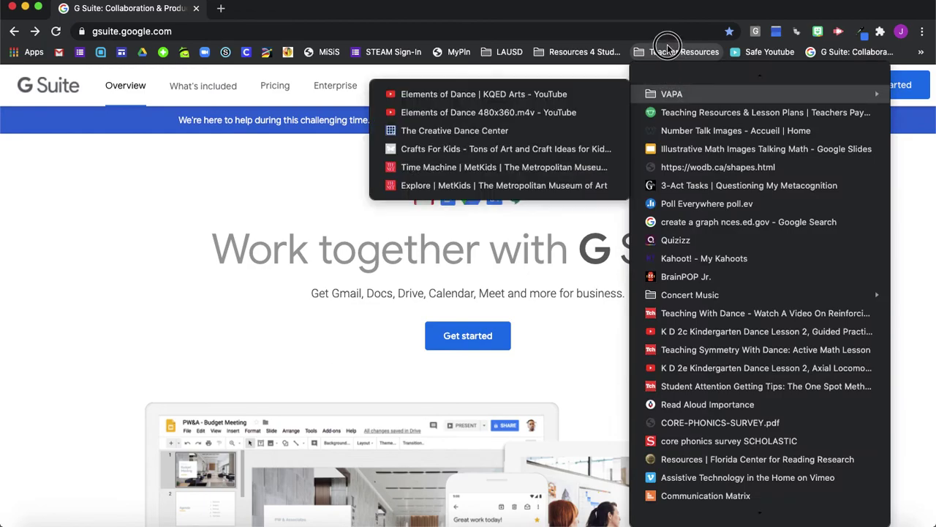
drag(715, 70, 724, 57)
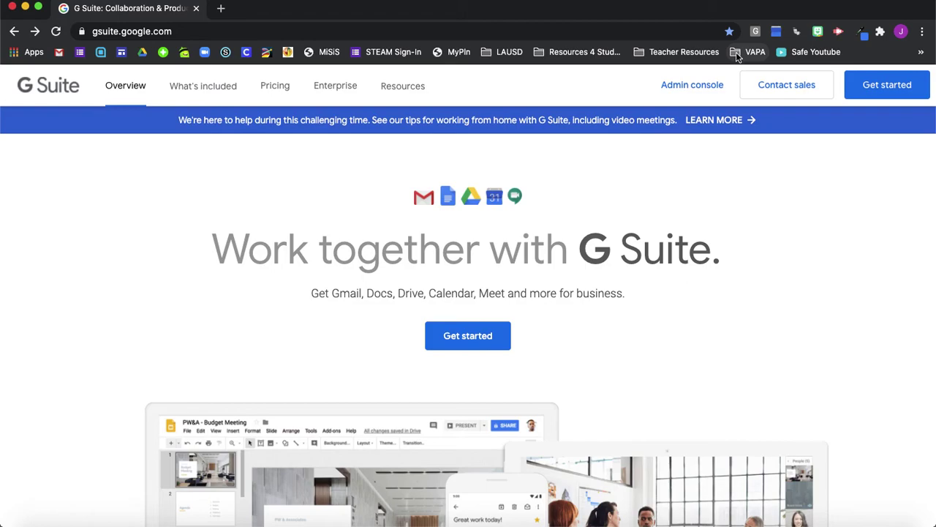
click(749, 51)
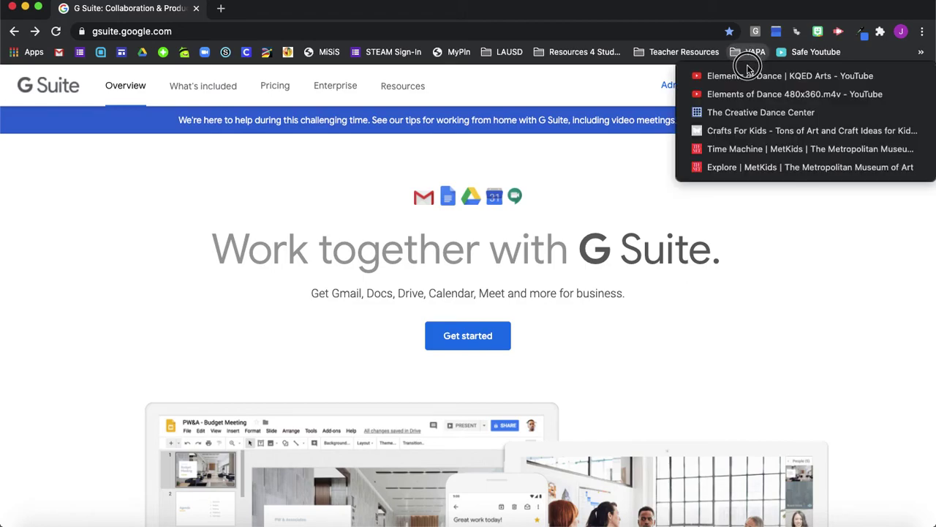
click(749, 51)
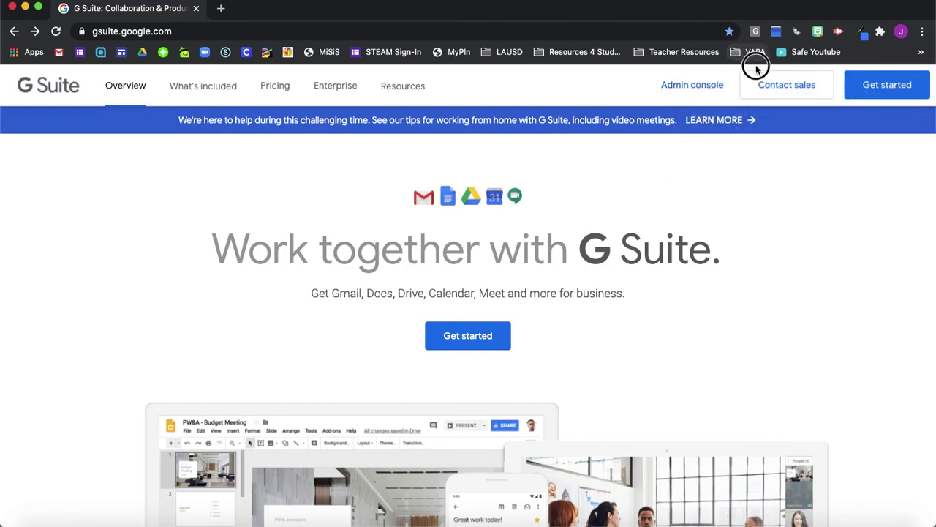
Move the VAPA folder from the bookmarks bar back into the start of the Teacher Resources folder, and check its contents there
drag(740, 50, 679, 93)
click(680, 53)
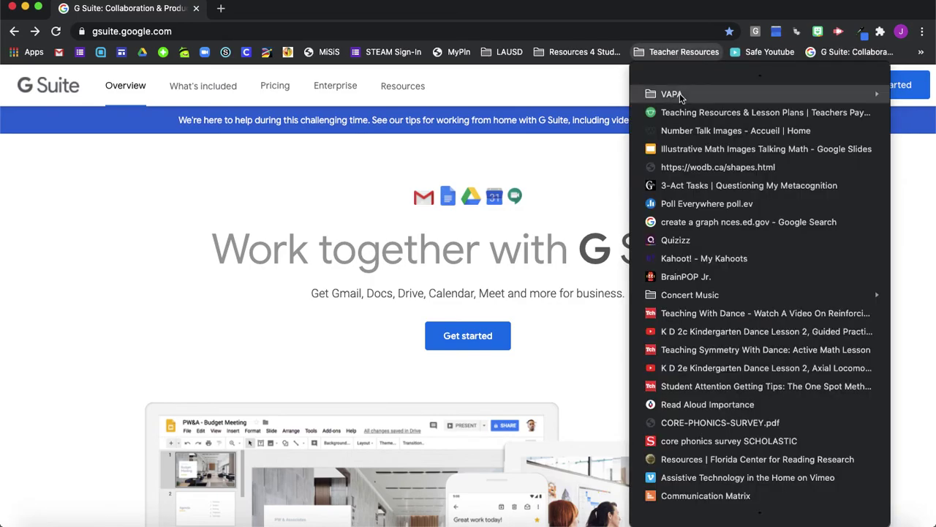
mouse_move(673, 95)
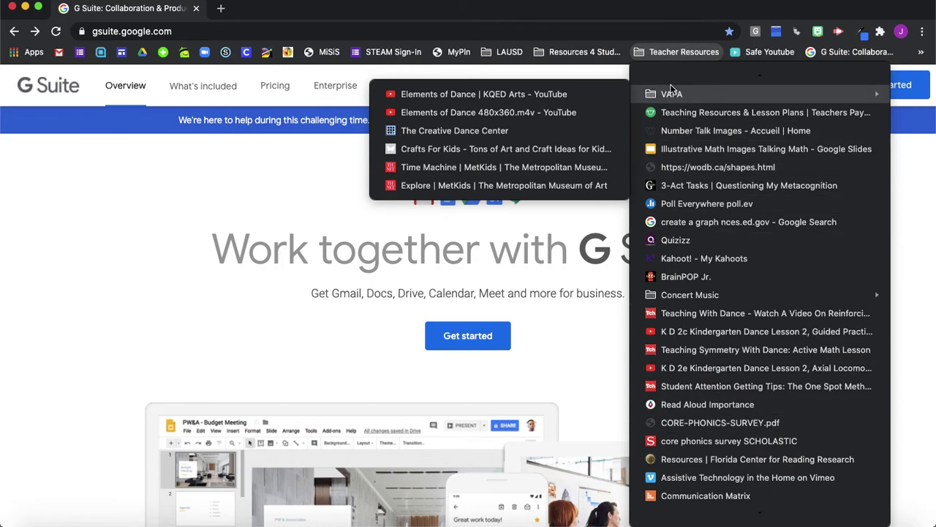
mouse_move(578, 52)
click(316, 181)
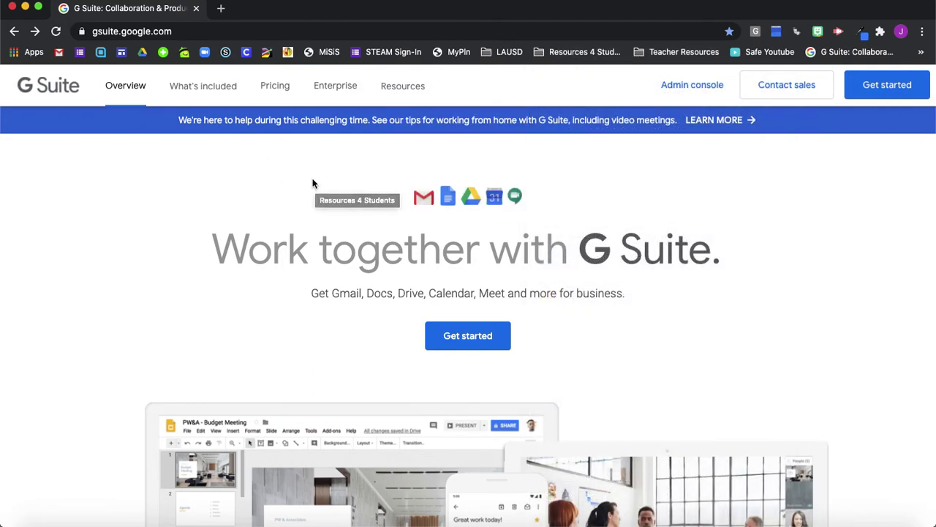
Delete the G Suite and New Tab bookmarks from the end of the bookmarks bar
right_click(821, 52)
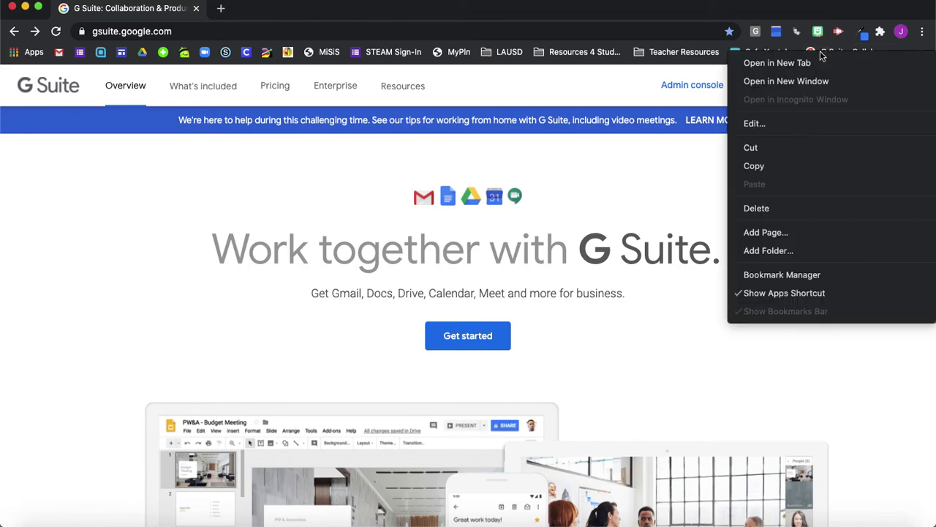
click(812, 213)
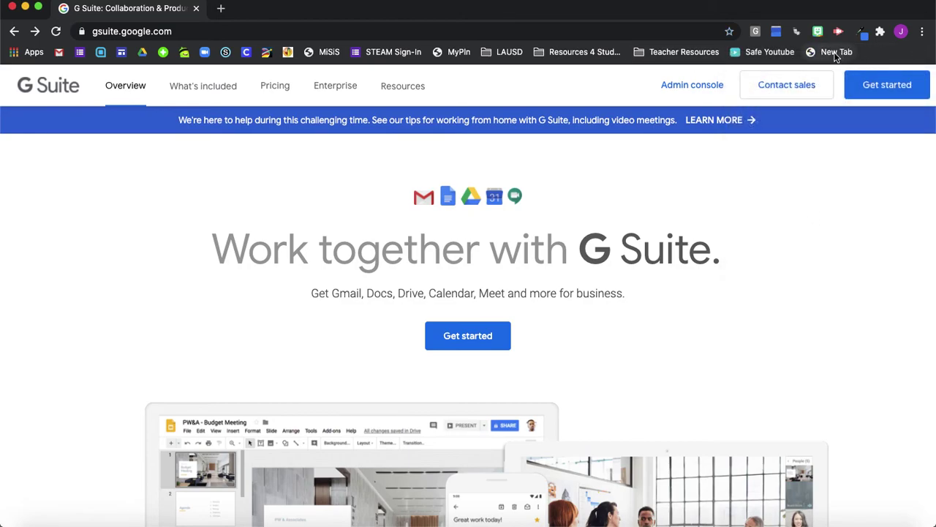
right_click(836, 55)
click(791, 210)
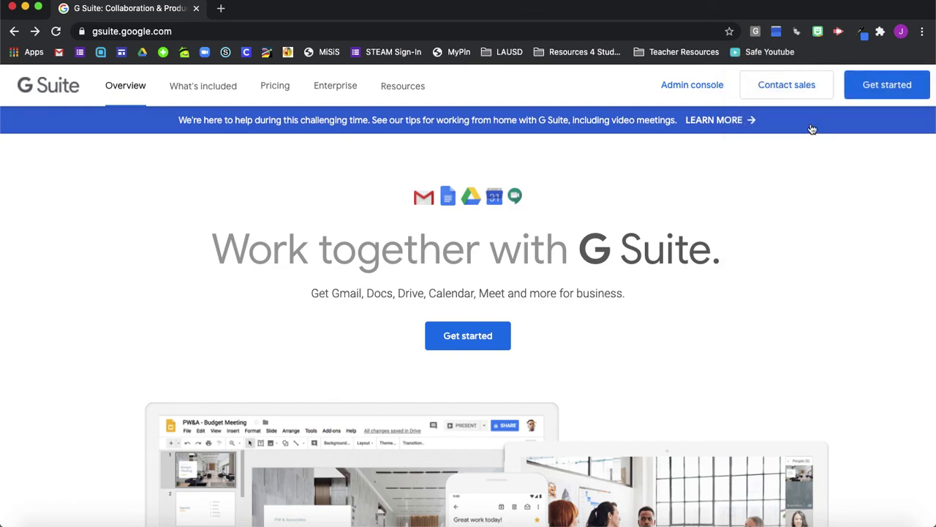